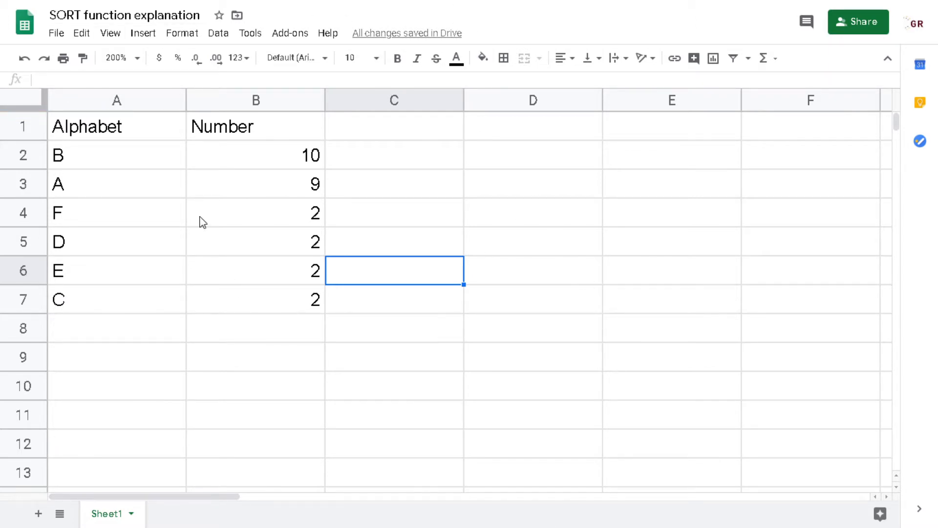
Narrow columns A and B to fit their contents.
drag(126, 104, 289, 101)
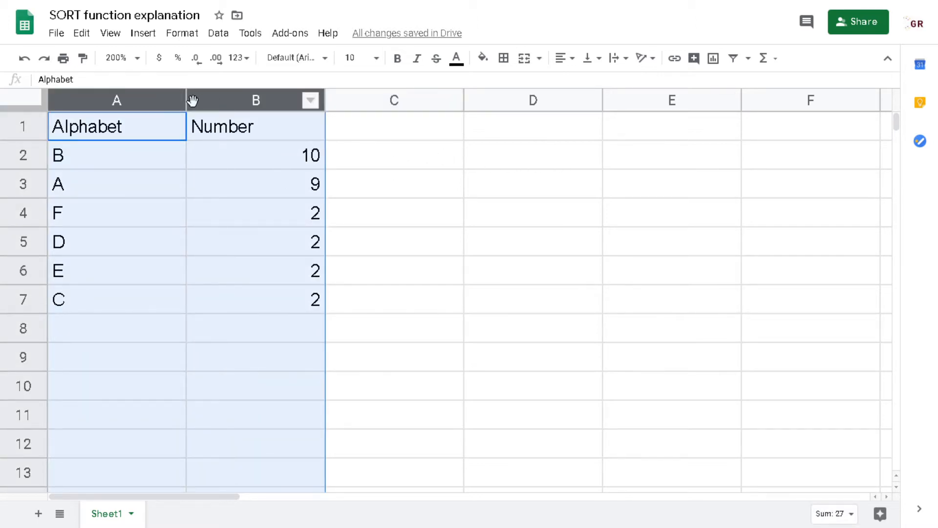
click(203, 181)
drag(190, 102, 155, 101)
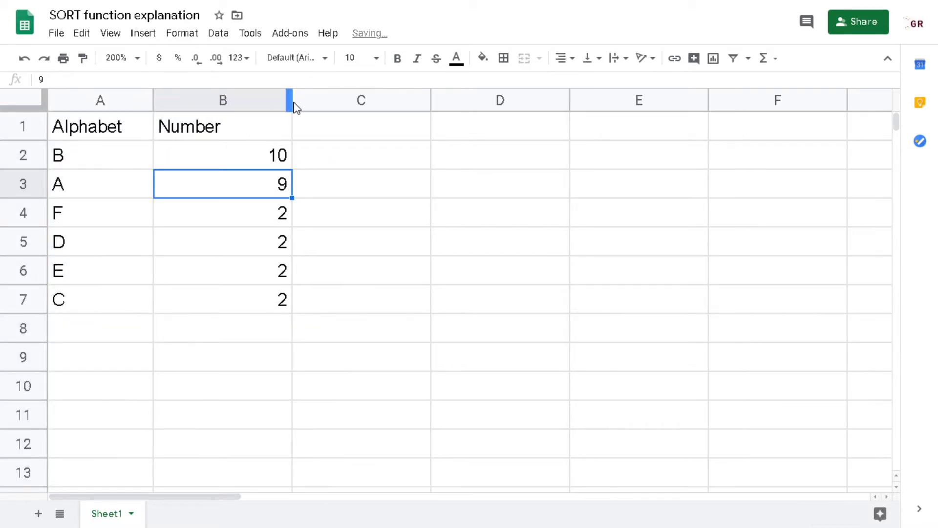
drag(295, 107, 241, 105)
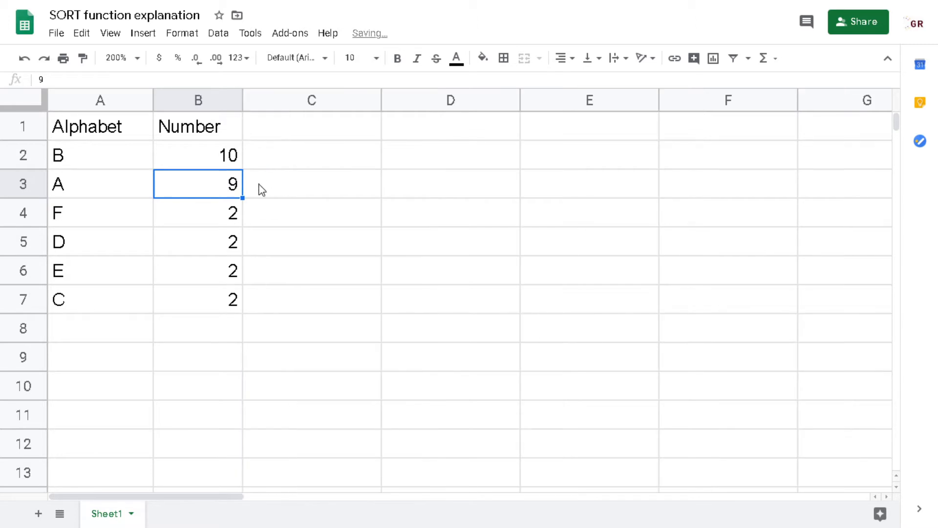
Create a filter on columns A and B and sort the Alphabet column A→Z.
drag(88, 101, 207, 123)
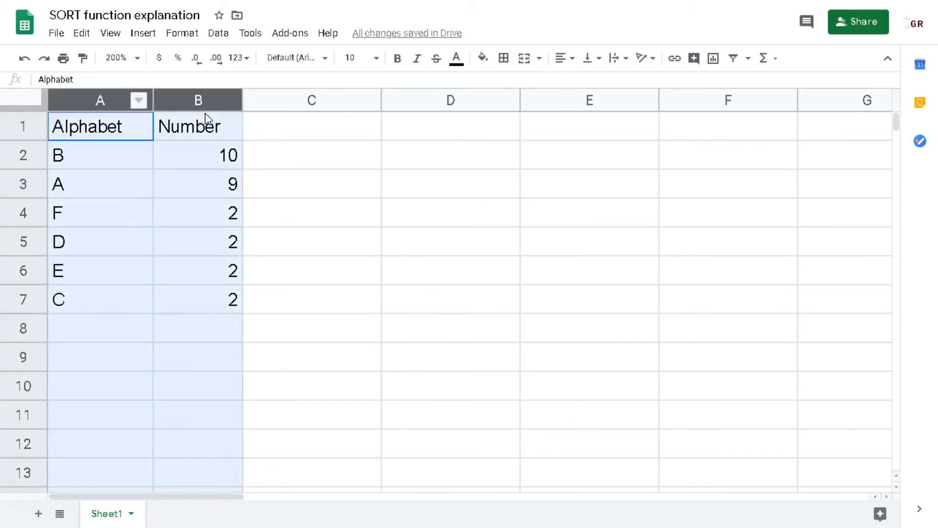
click(732, 59)
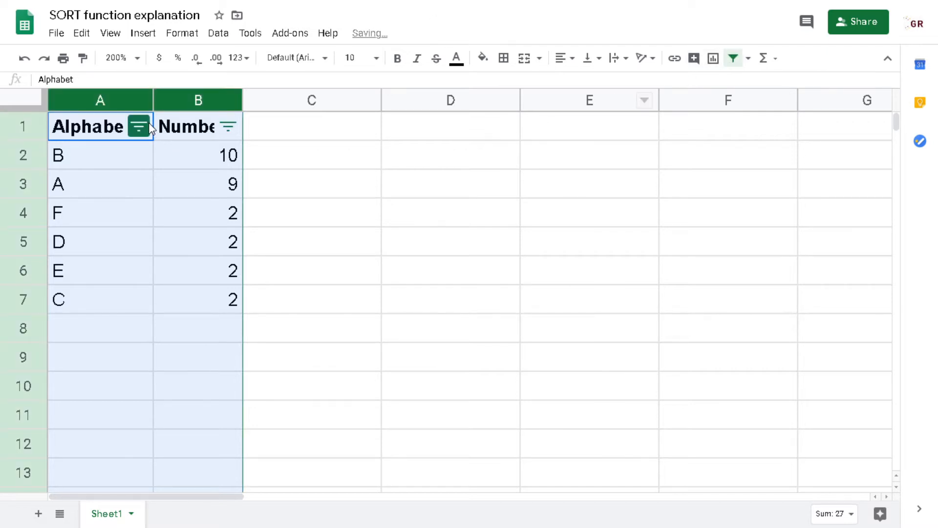
click(139, 127)
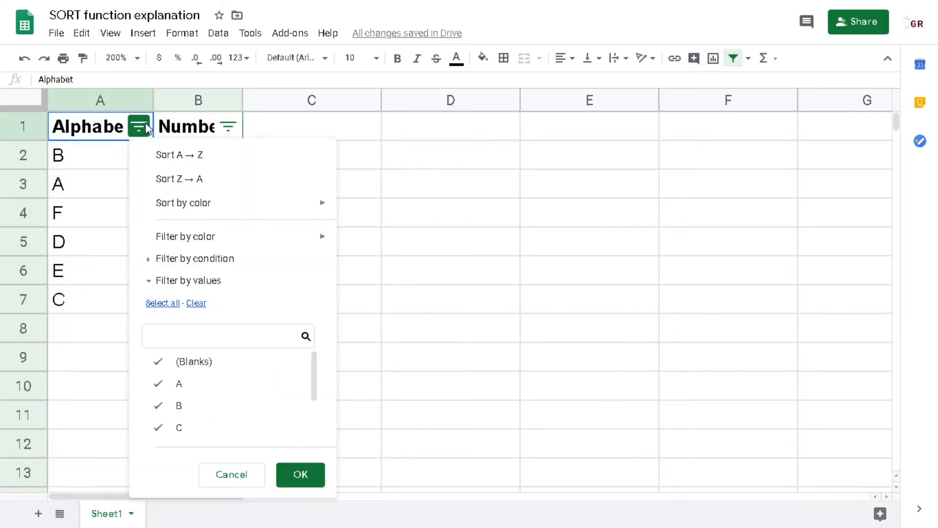
click(180, 156)
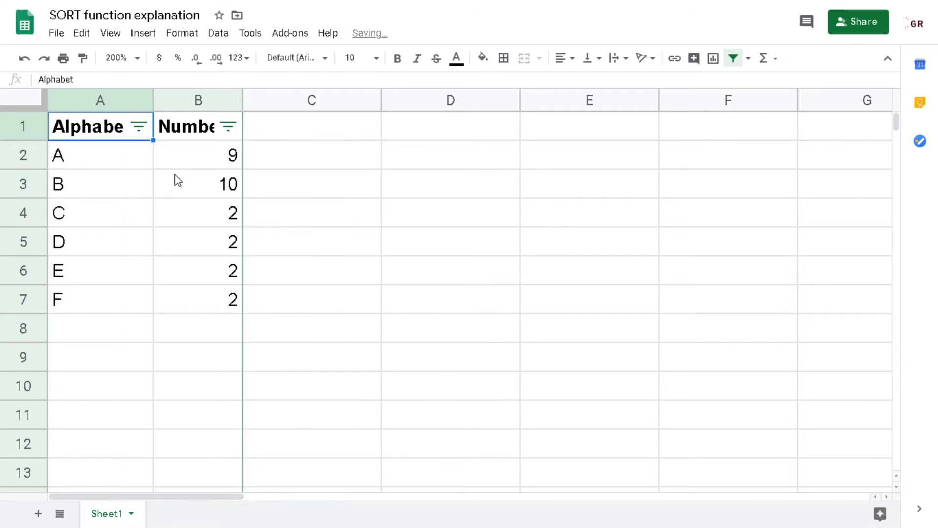
Re-sort the Alphabet column Z→A through its filter.
click(147, 128)
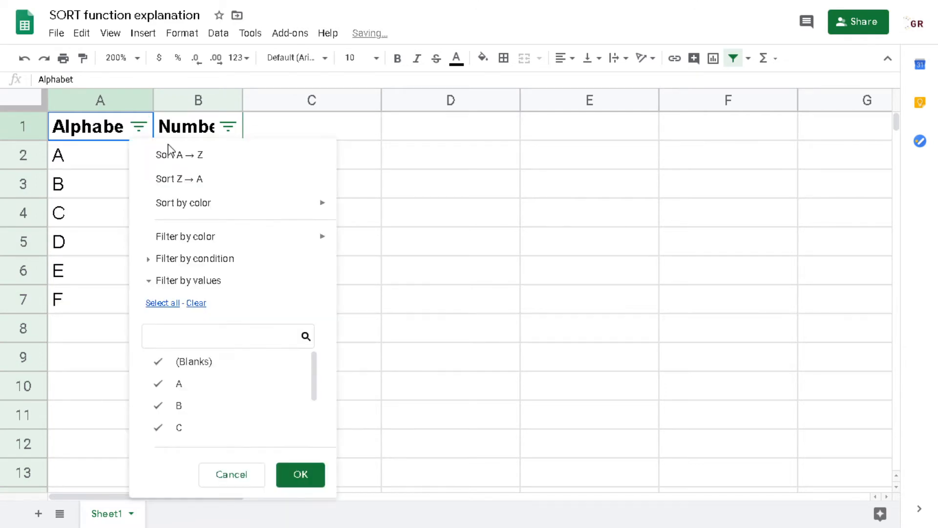
click(195, 180)
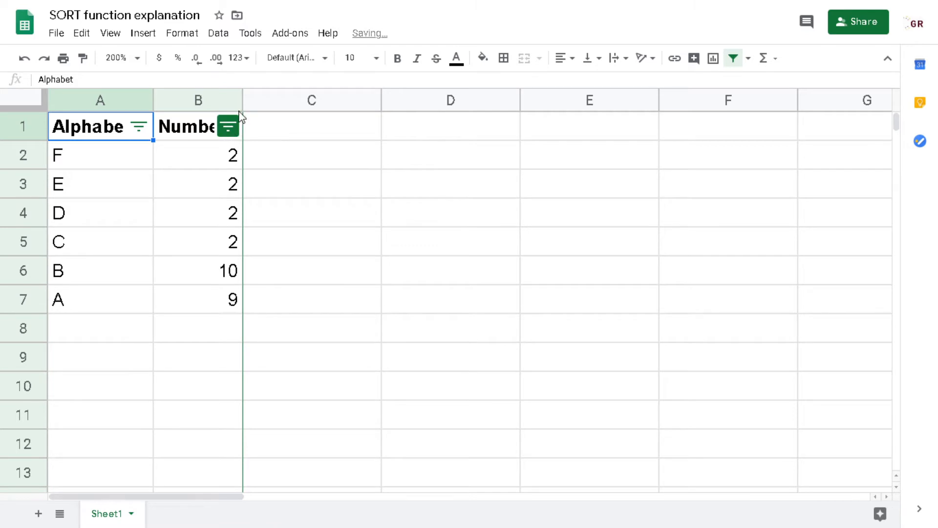
Widen column B and sort the Number column A→Z through its filter.
drag(242, 102, 264, 102)
click(254, 130)
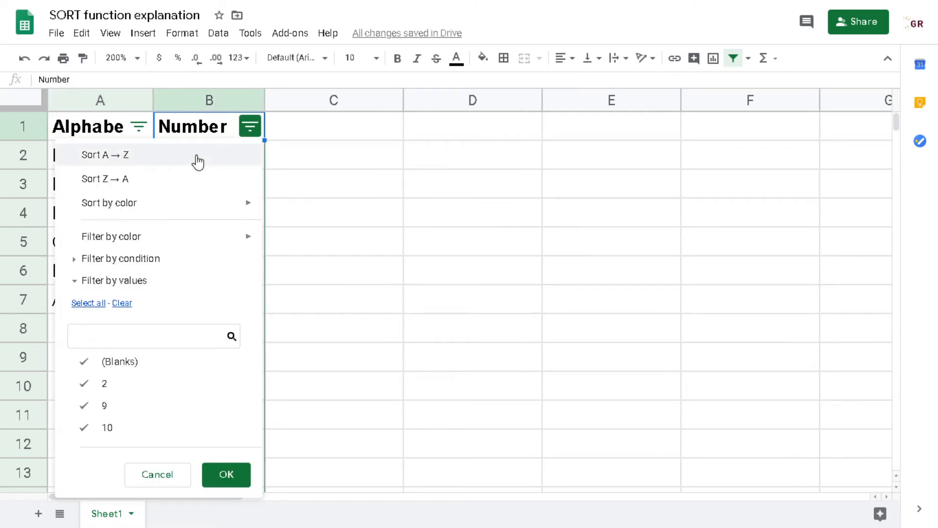
click(205, 159)
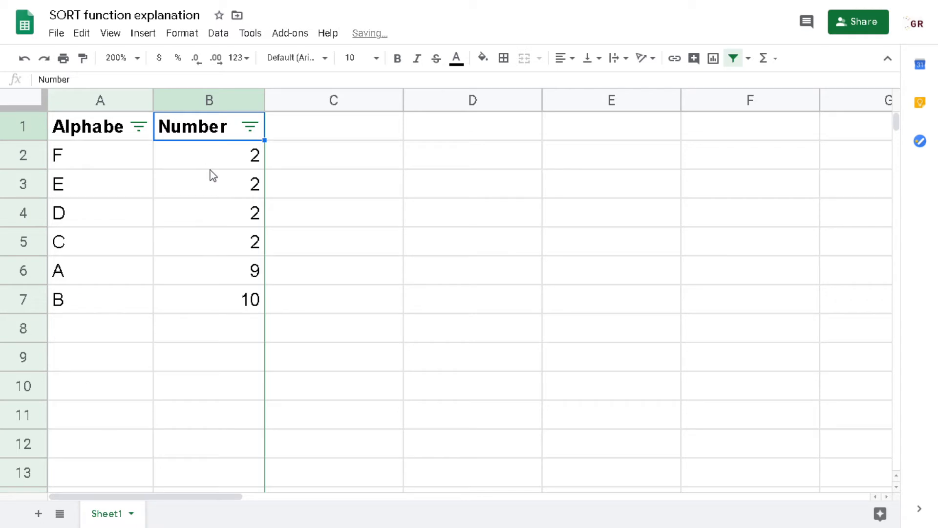
Re-sort the Number column Z→A through its filter.
click(250, 133)
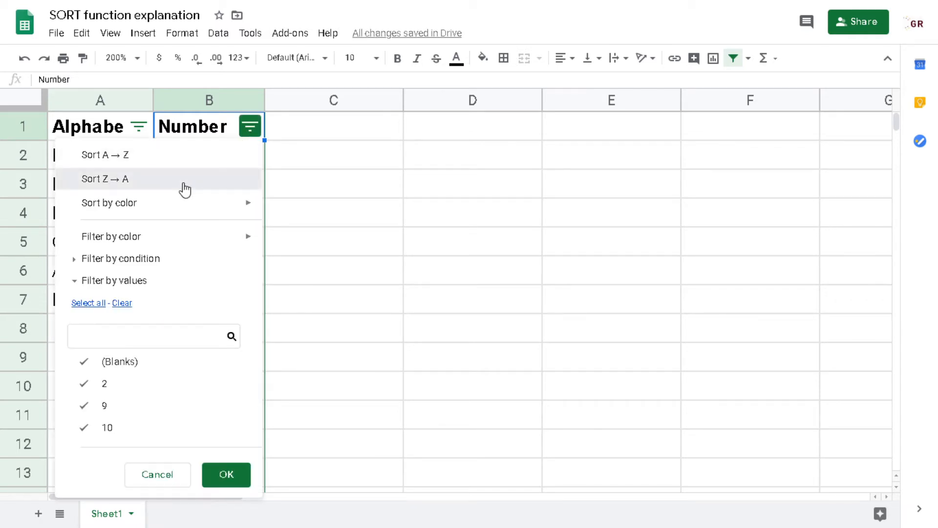
click(185, 179)
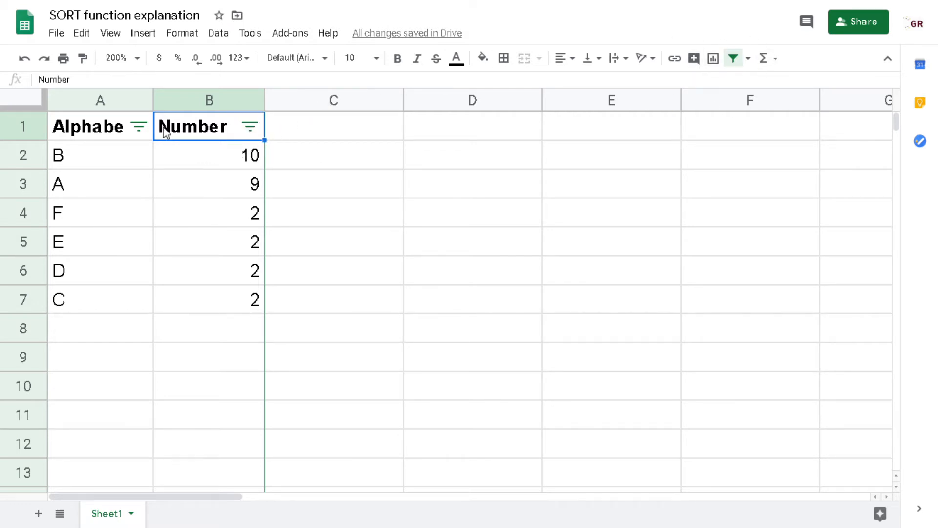
Widen column A and remove the filter from the data.
drag(153, 96, 166, 96)
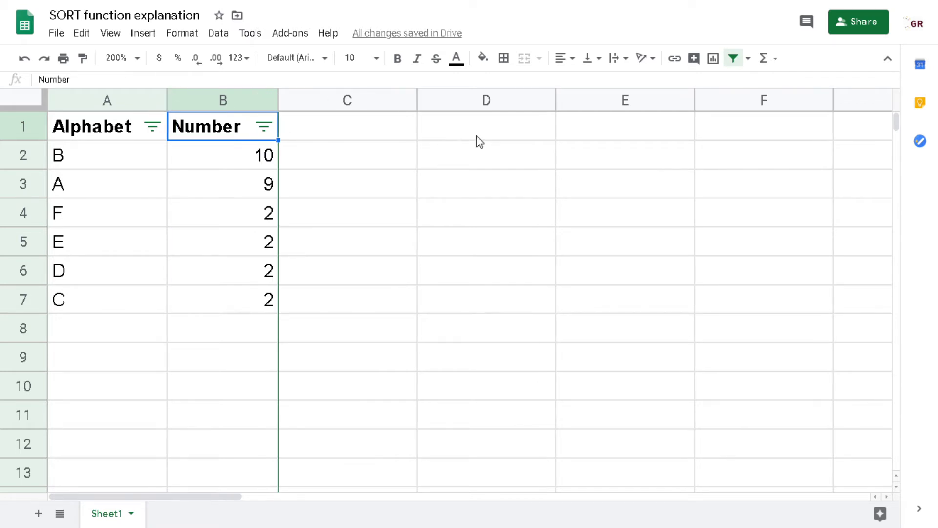
click(733, 61)
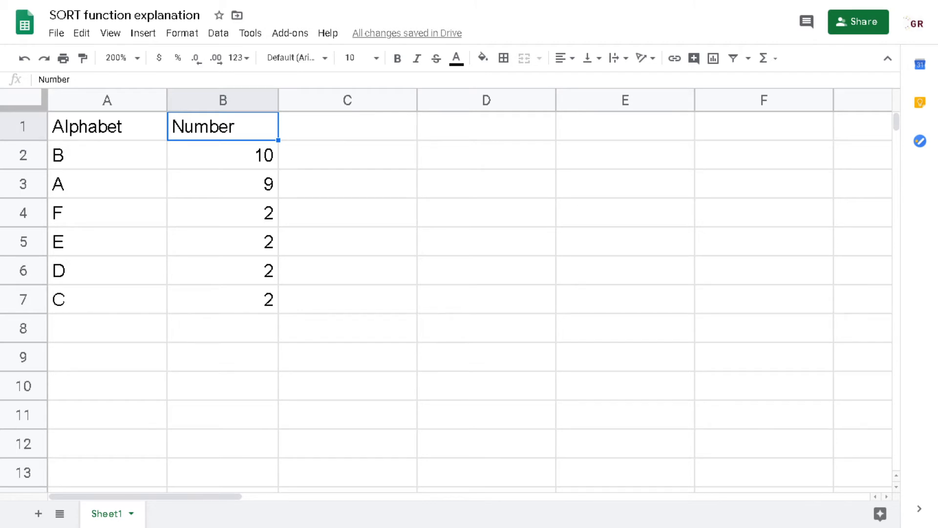
Begin a SORT formula in cell D1 and select A2:B7 as its range.
click(457, 128)
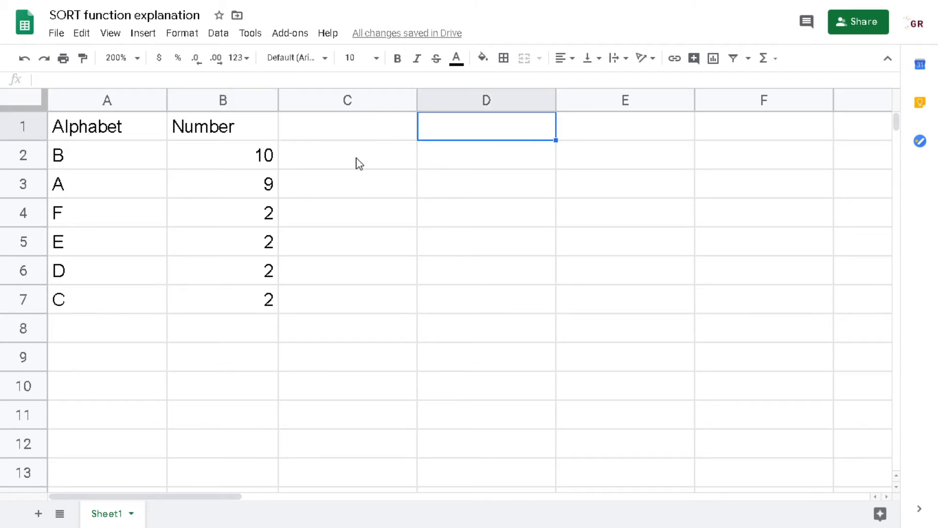
click(234, 133)
click(468, 140)
text(=dor)
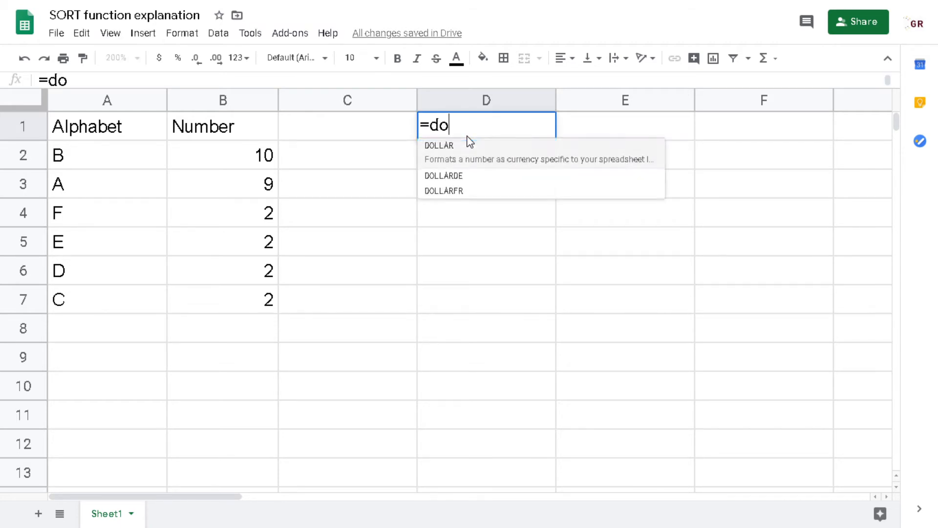
key(BackSpace)
key(BackSpace)
key(BackSpace)
text(sor)
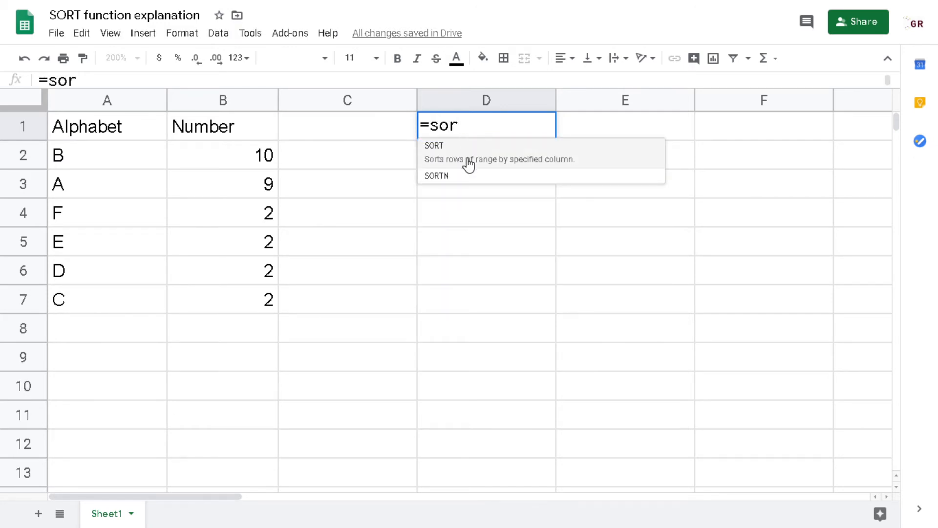
click(584, 160)
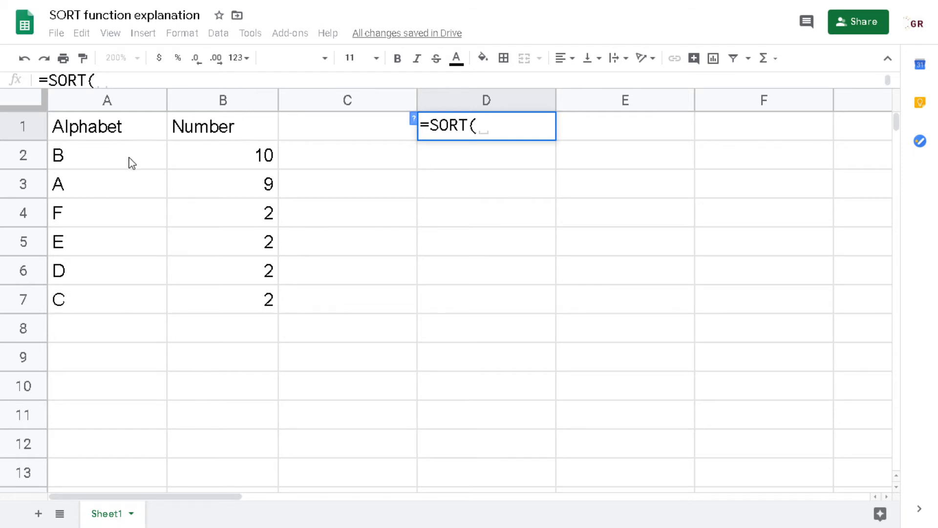
drag(100, 161, 236, 312)
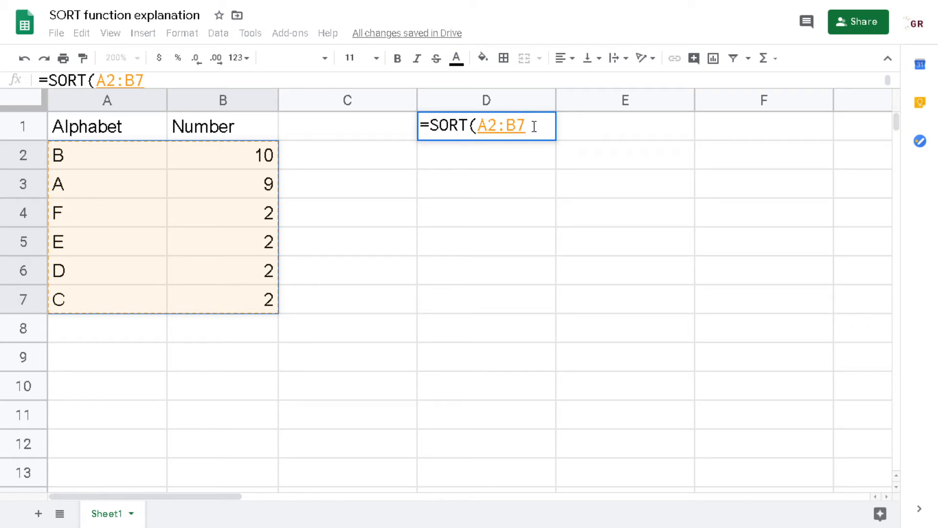
Complete the formula as =SORT(A2:B7,1,1) and enter it.
text(,)
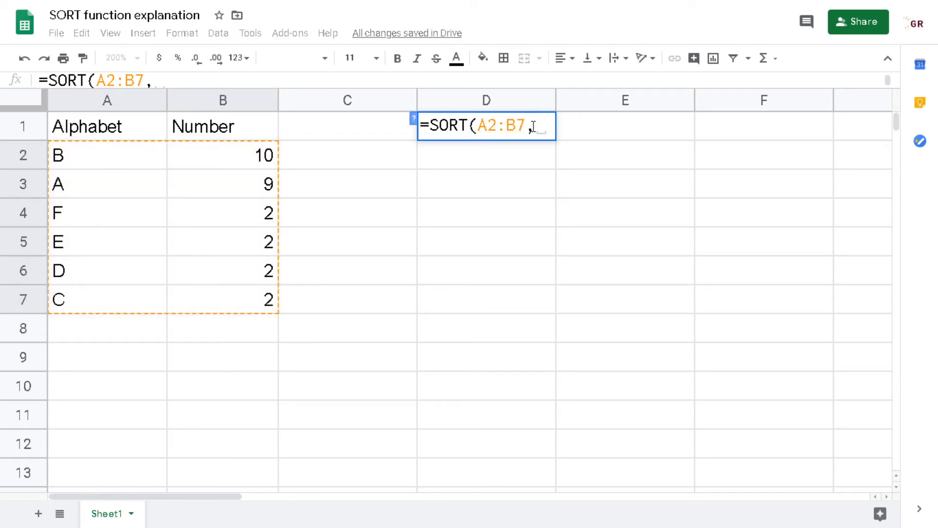
click(413, 120)
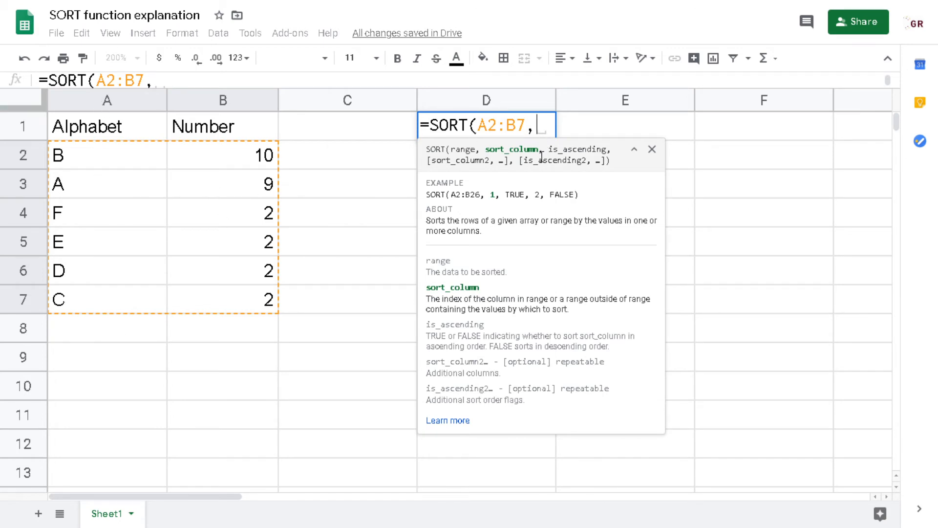
text(1,)
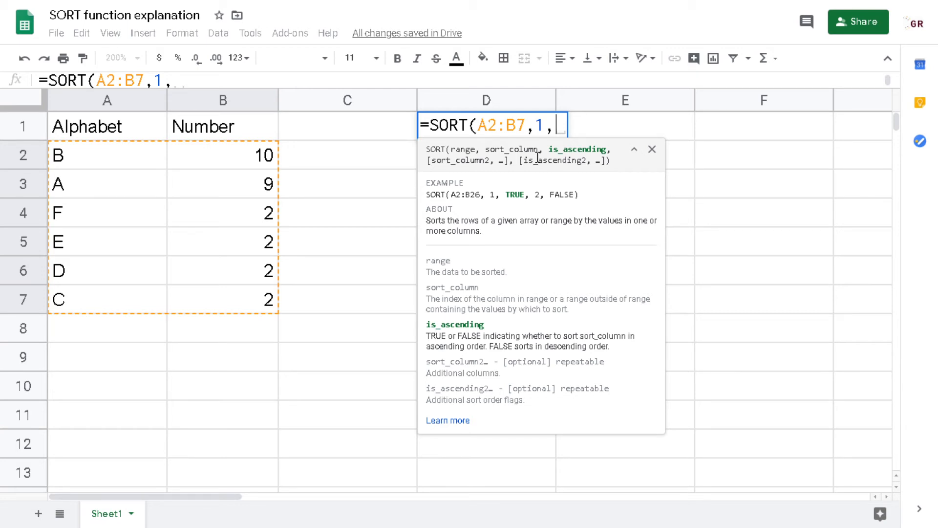
text(1)
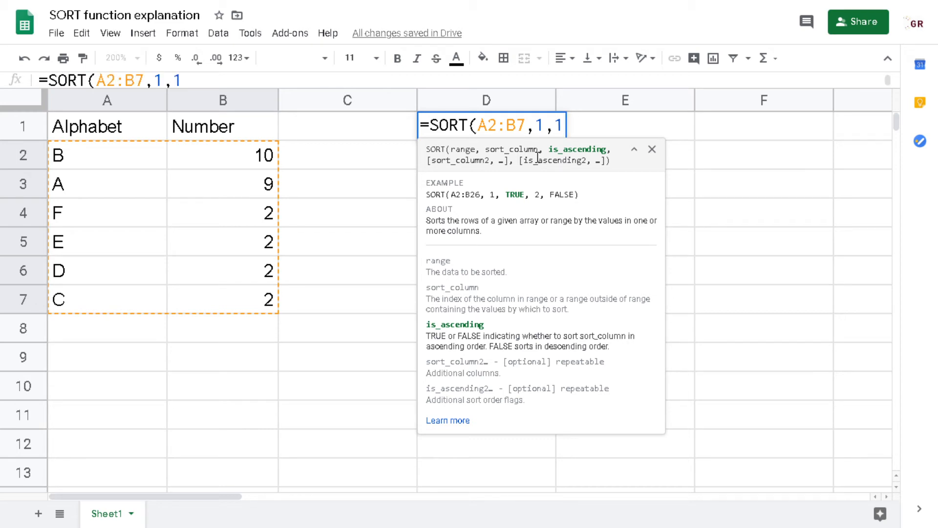
text())
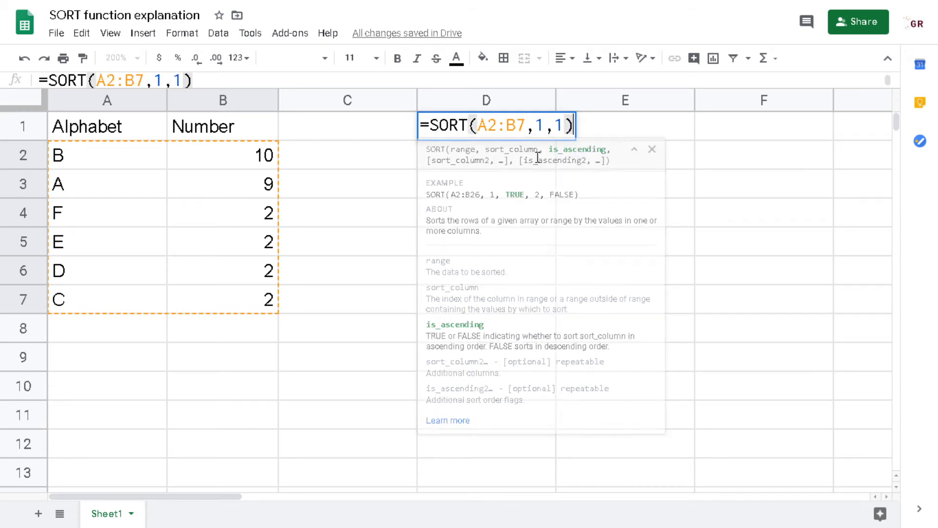
key(Return)
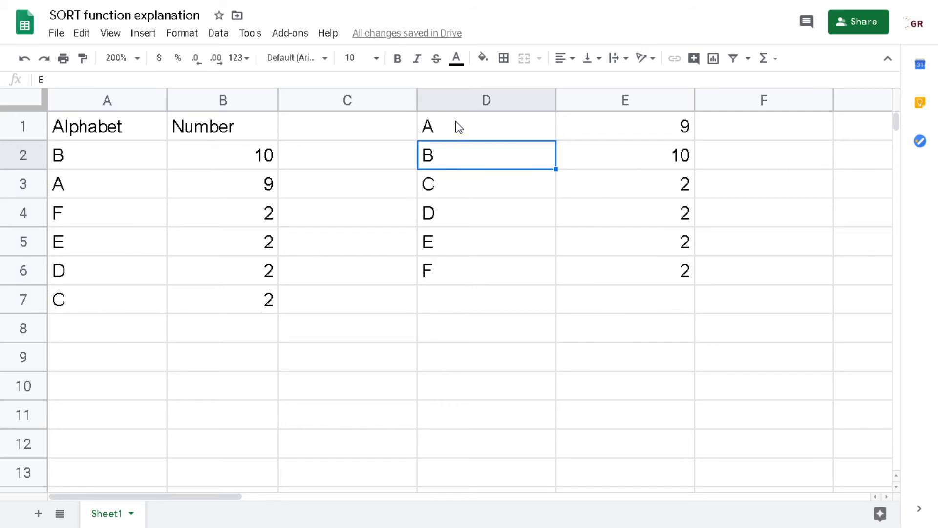
Move the sorted results down one row so they occupy D2:E7.
mouse_move(457, 125)
mouse_down()
mouse_move(483, 160)
mouse_move(651, 279)
mouse_up()
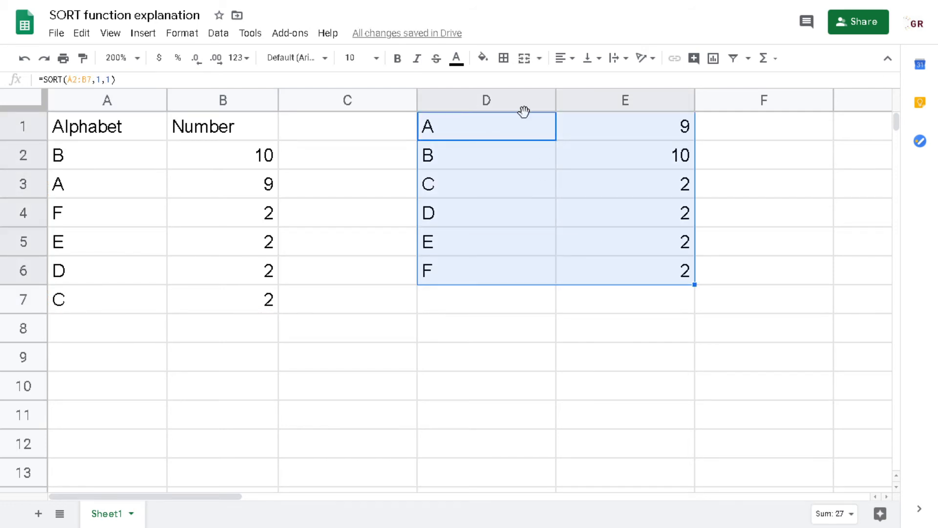
drag(523, 111, 503, 169)
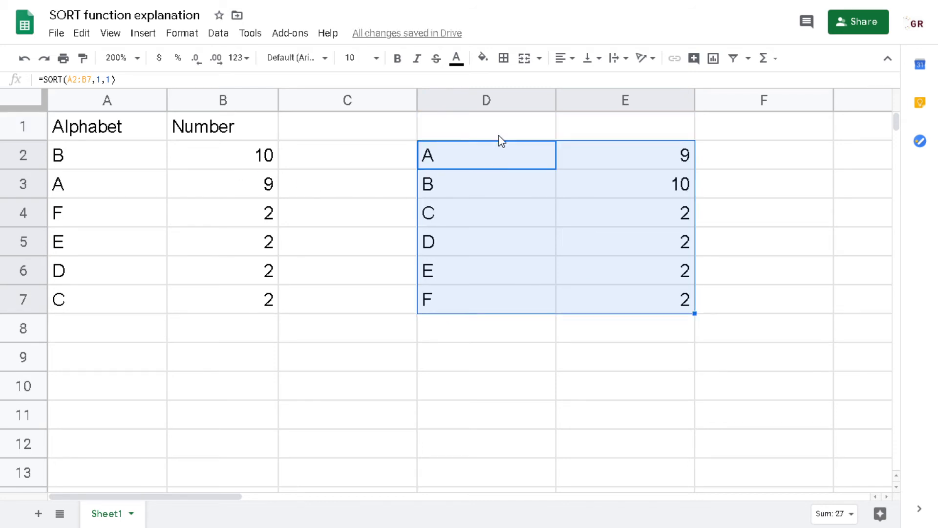
click(497, 159)
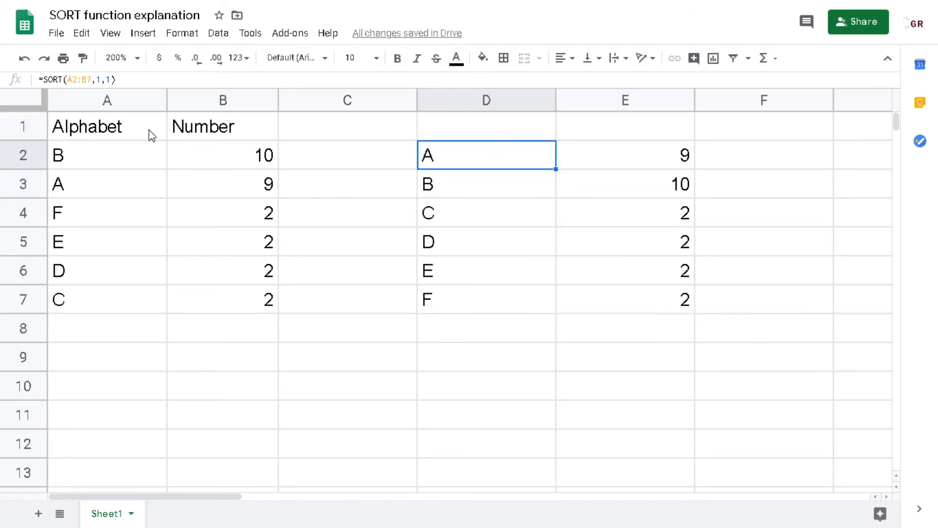
Copy the headers A1:B1 and paste them as values only into D1:E1.
click(466, 133)
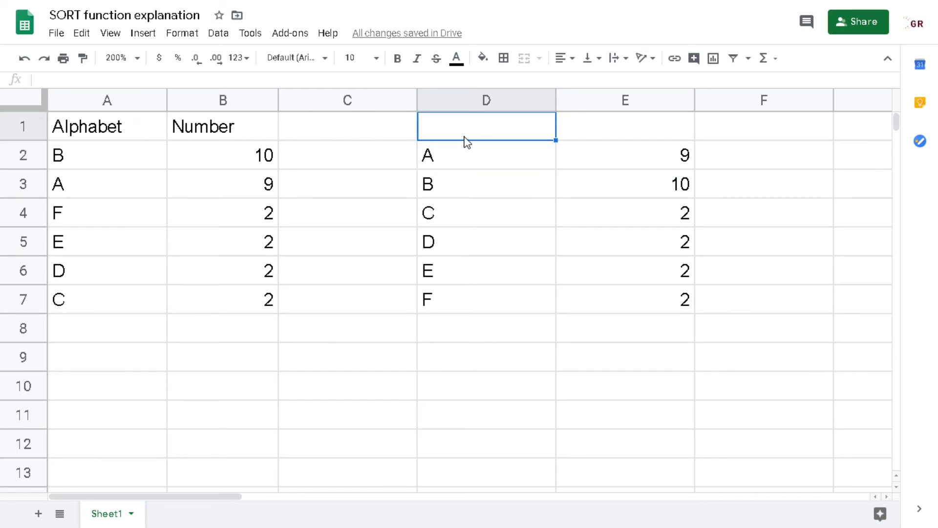
drag(130, 125, 239, 130)
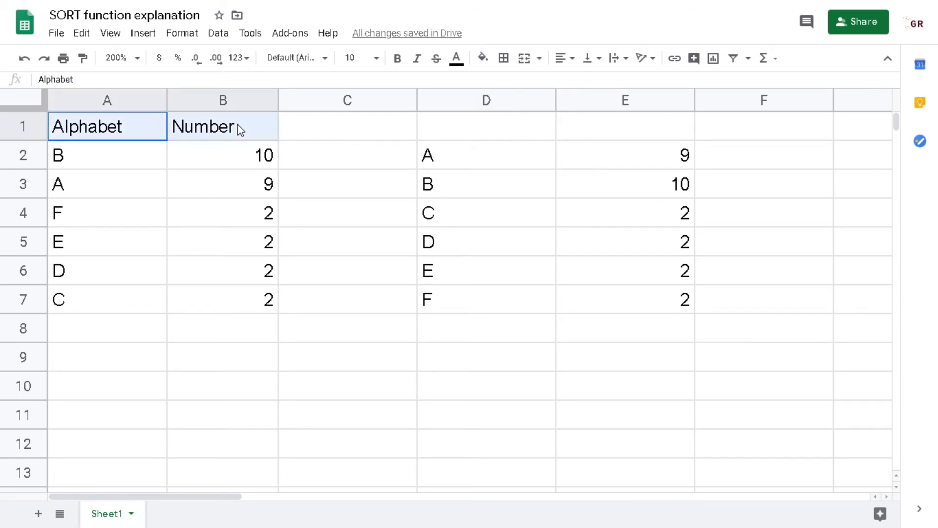
key(ctrl+c)
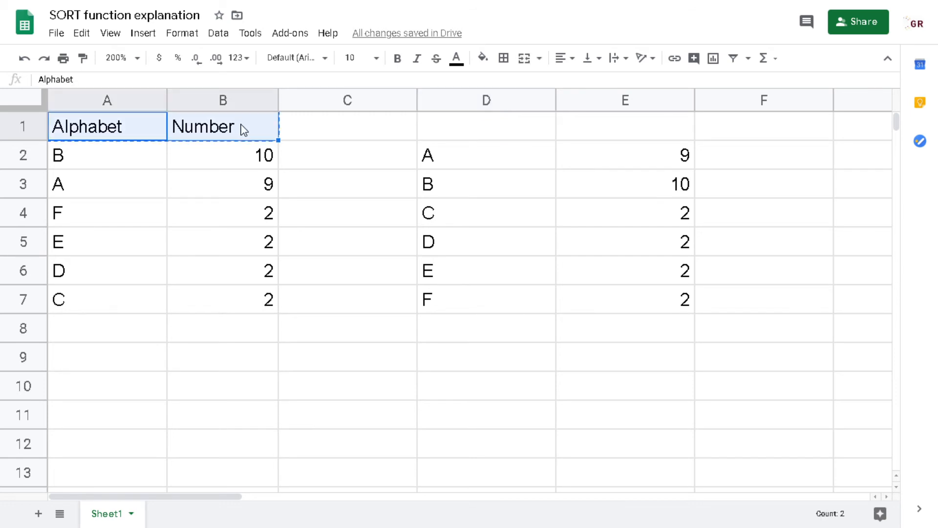
click(454, 129)
right_click(455, 128)
mouse_move(515, 131)
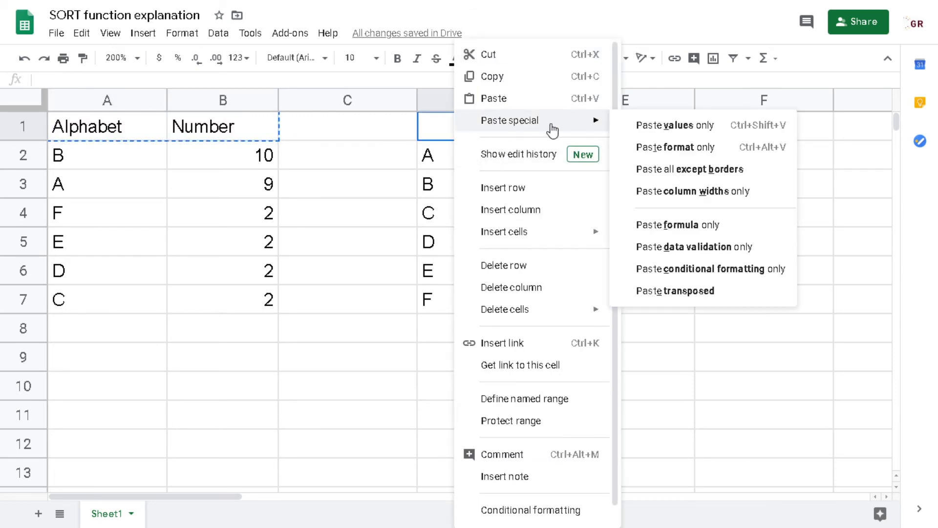
click(635, 125)
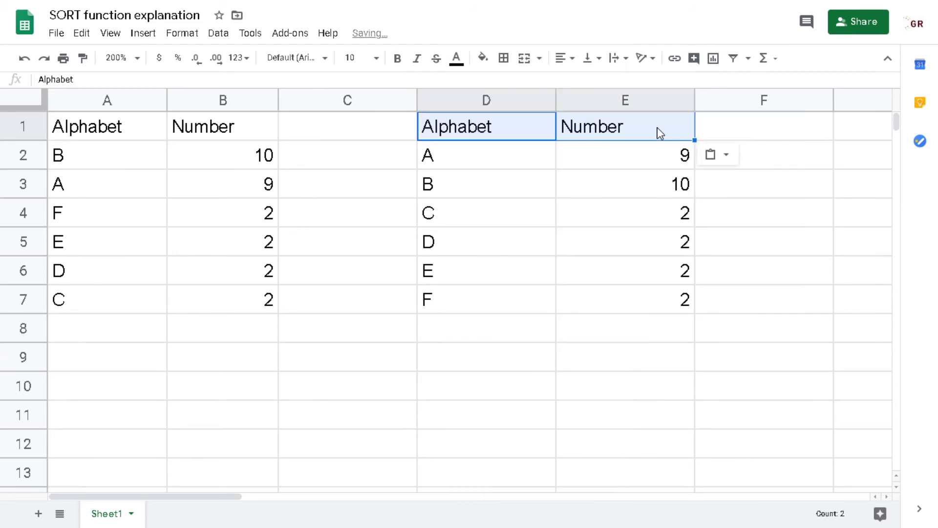
click(489, 154)
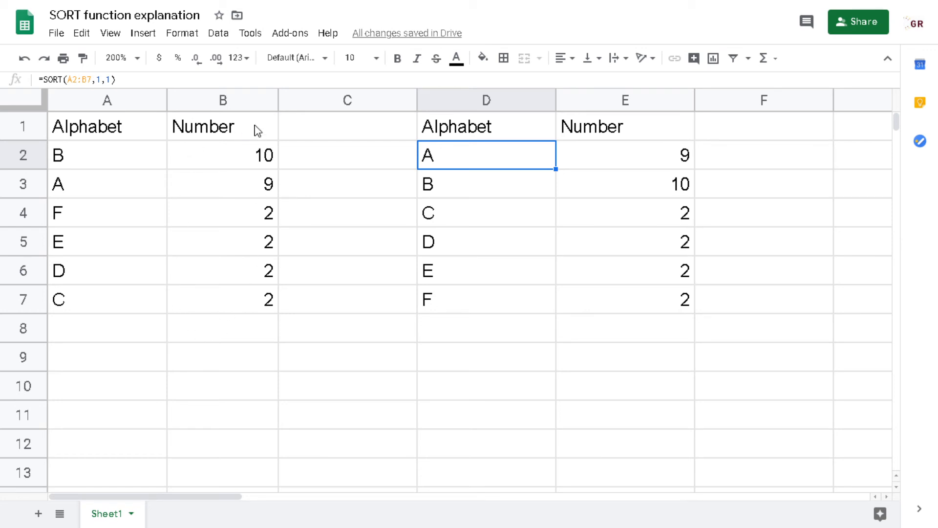
Change the SORT formula in D2 to sort by the second column, making it =SORT(A2:B7,2,1).
click(100, 80)
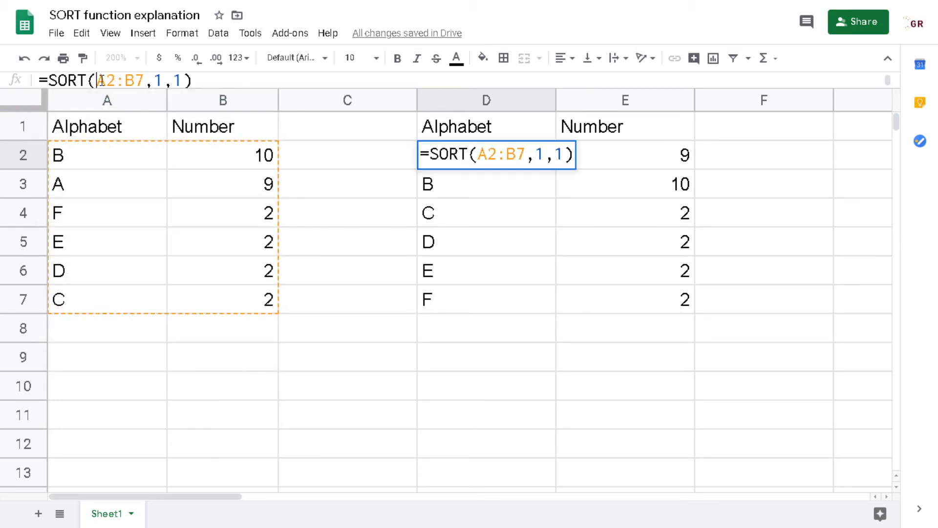
double_click(542, 150)
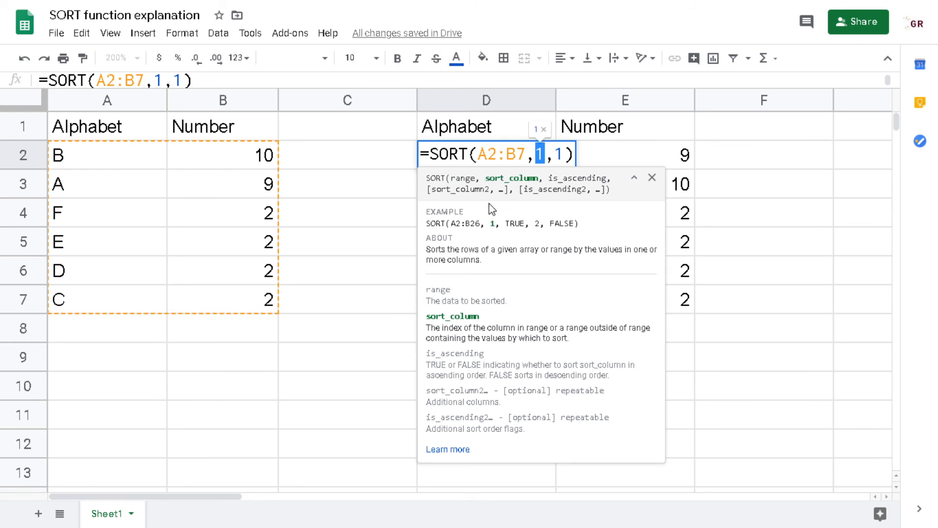
text(2)
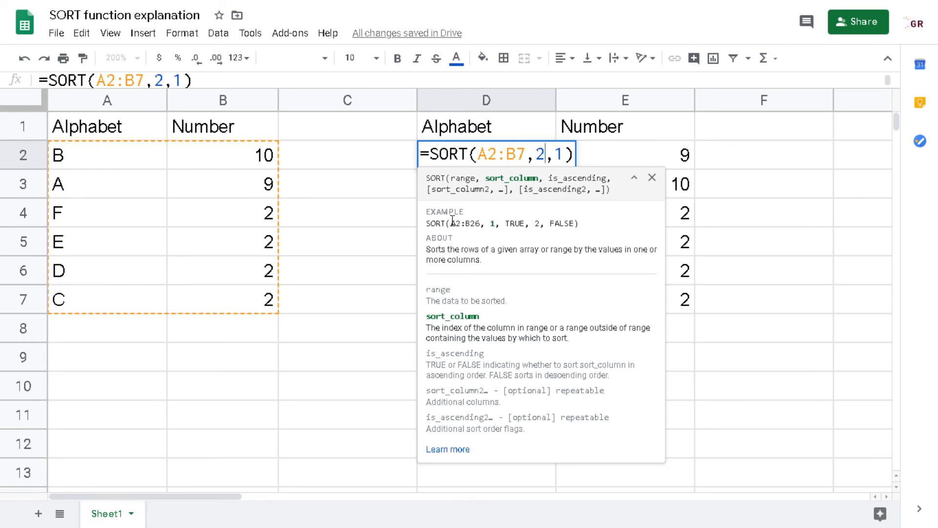
key(Return)
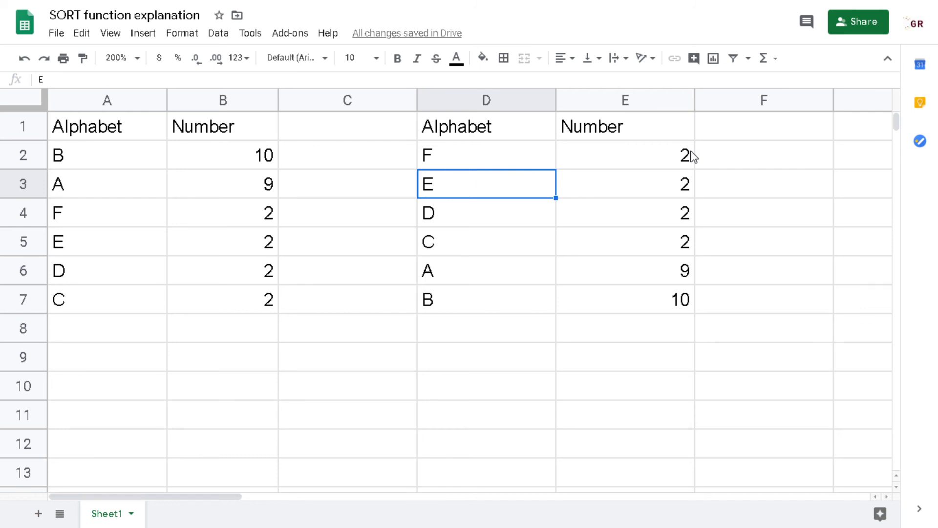
Reopen the formula in D2 to inspect its is_ascending argument.
key(Up)
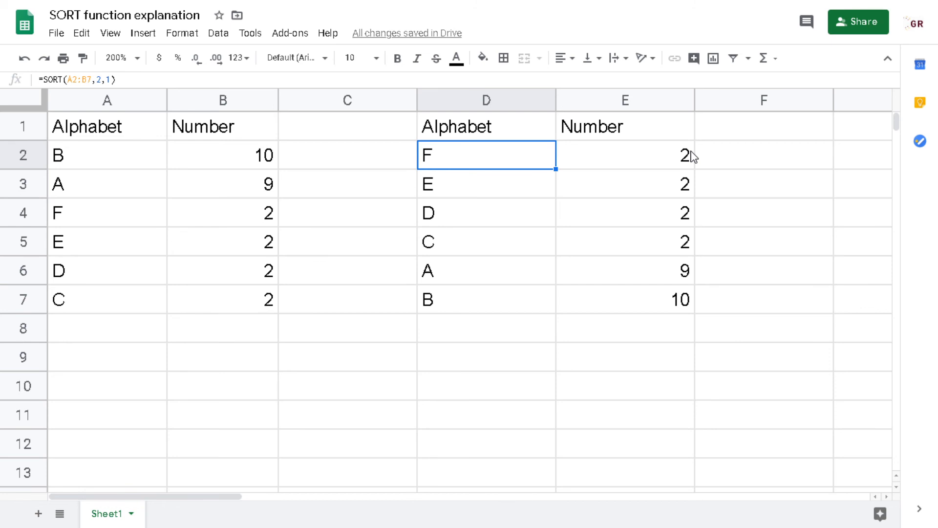
key(Return)
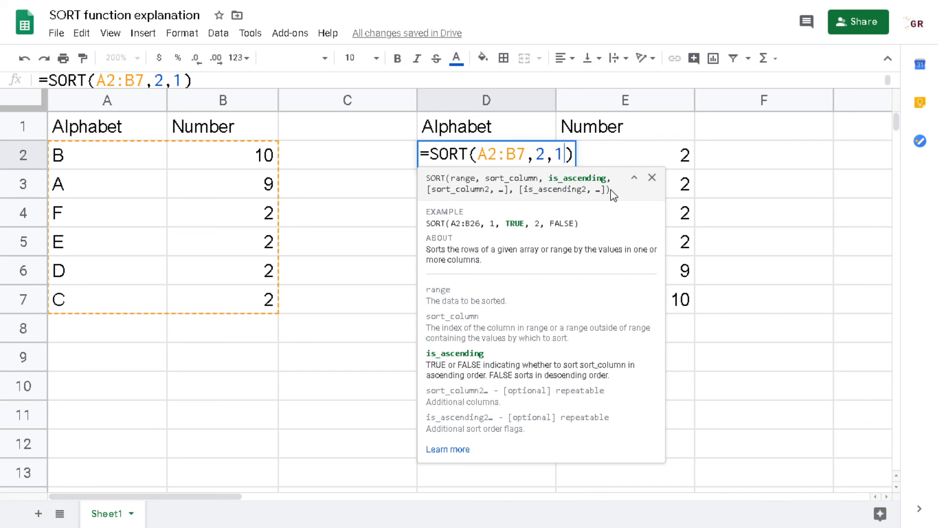
key(Escape)
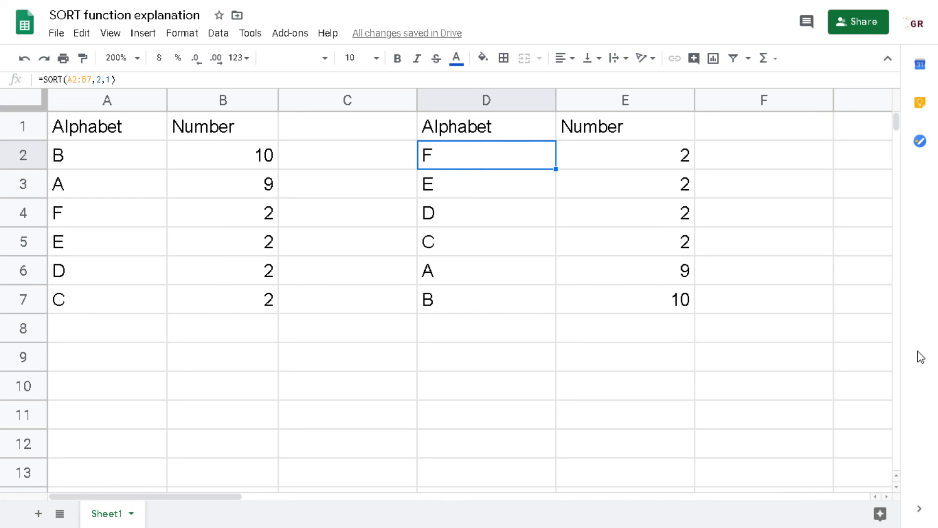
key(F11)
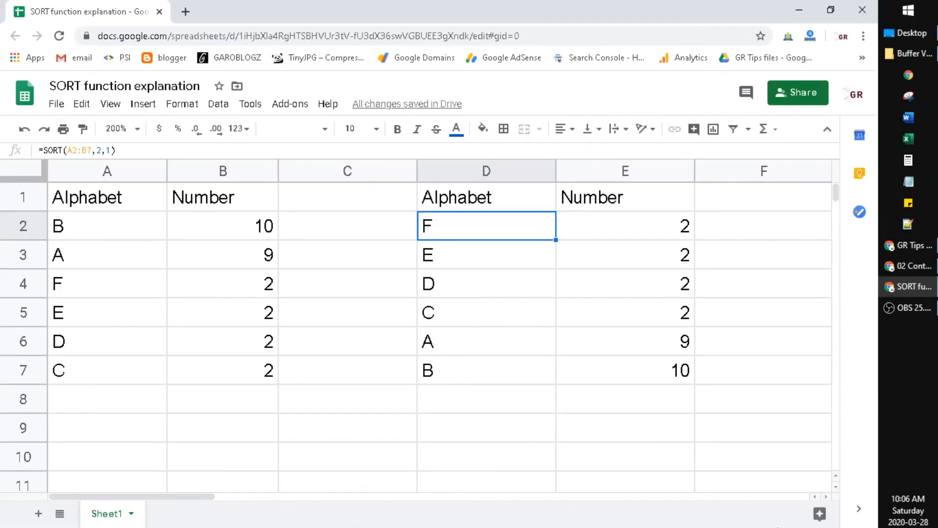